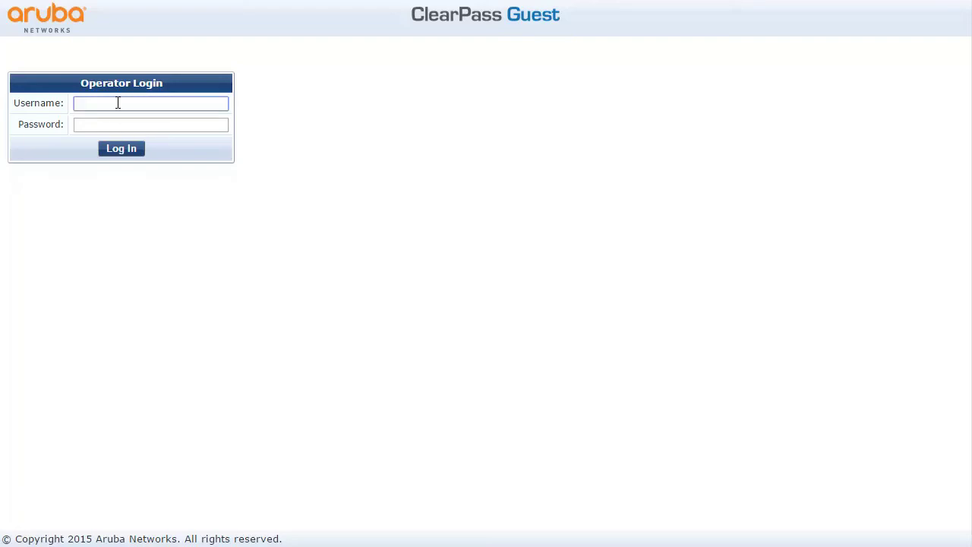
# Sign in to the ClearPass Guest operator console as admin with the operator password
pyautogui.write('admin')
pyautogui.press('Tab')
pyautogui.write('•••••')
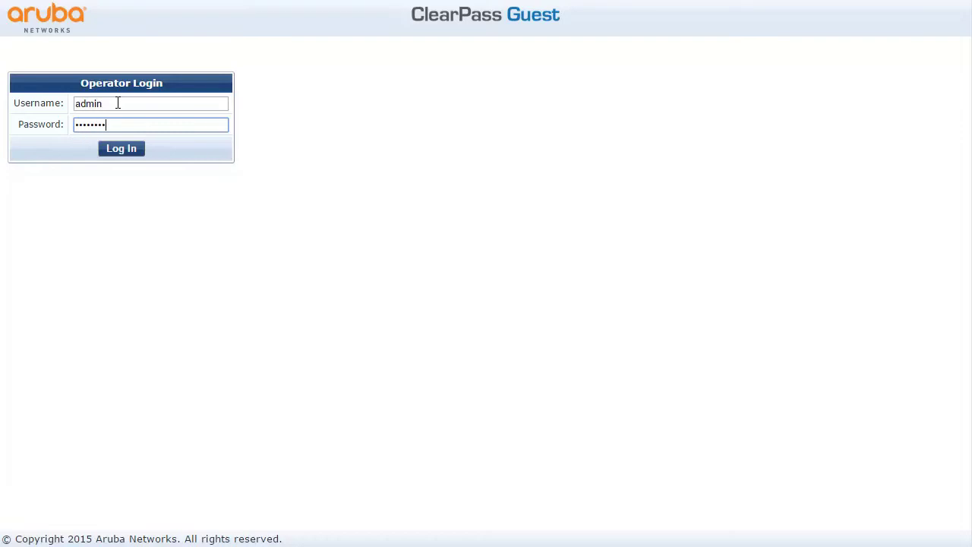
pyautogui.click(122, 149)
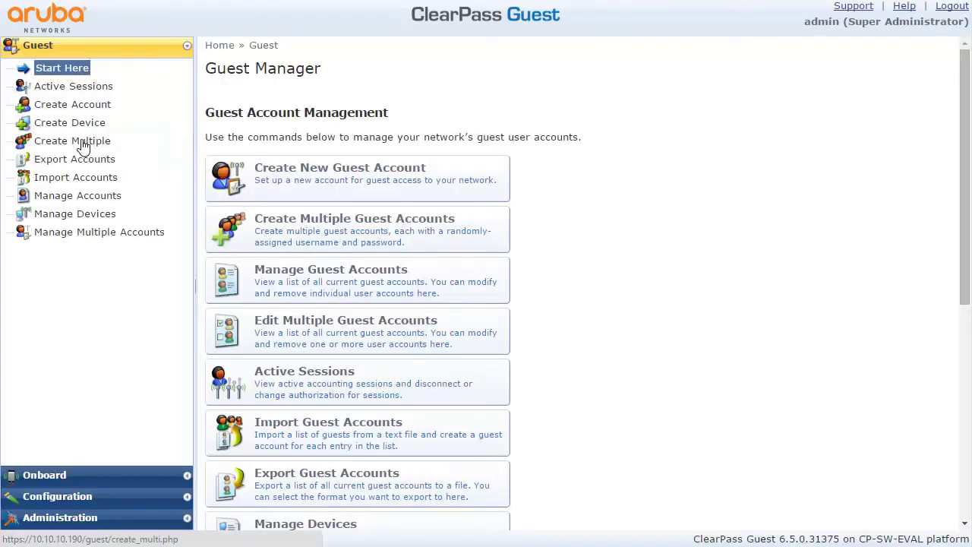
# Go to Configuration > Pages > Guest Self-Registration, which lists 0 self-registrations
pyautogui.click(70, 497)
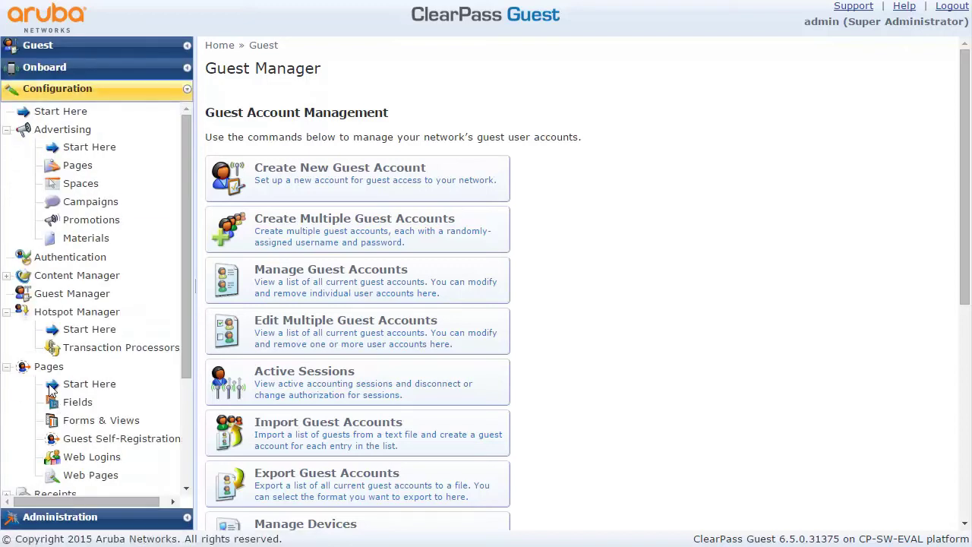
pyautogui.click(112, 438)
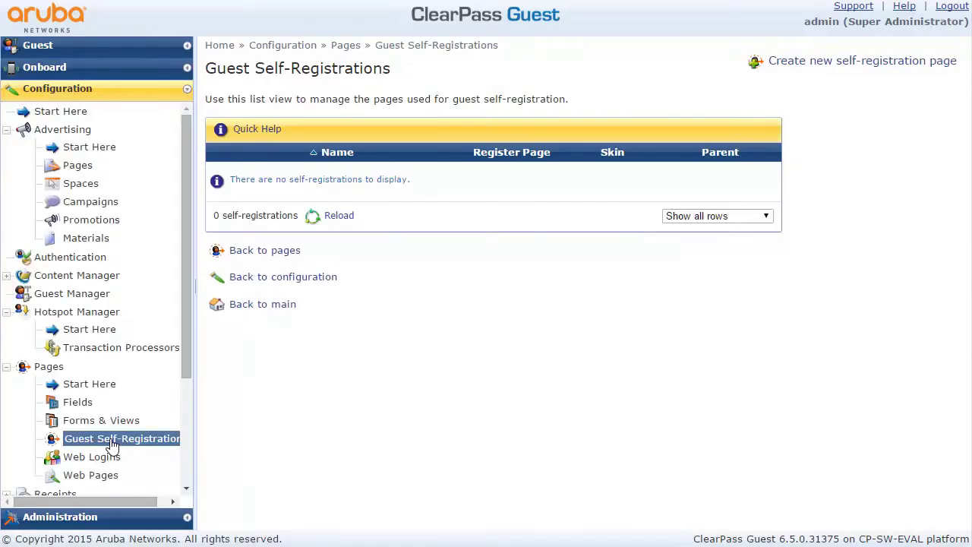
# Create a self-registration named 'Registrace', trim the register page name to 'register', and save
pyautogui.click(816, 66)
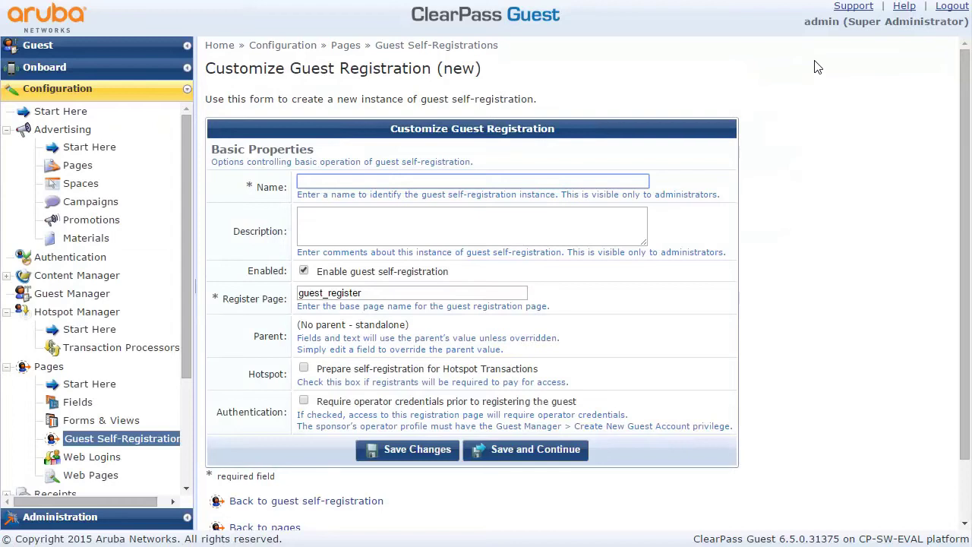
pyautogui.write('R')
pyautogui.click(401, 191)
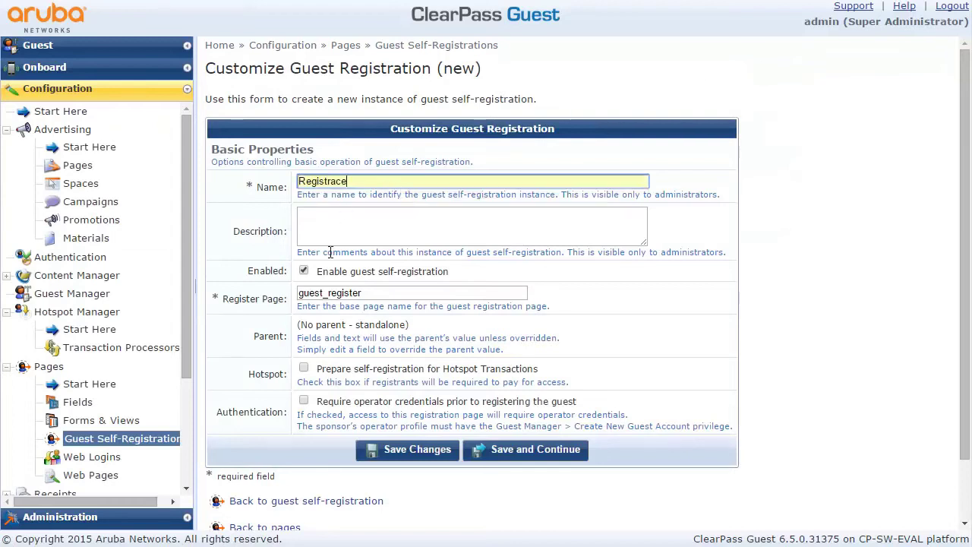
pyautogui.moveTo(328, 294); pyautogui.dragTo(297, 294)
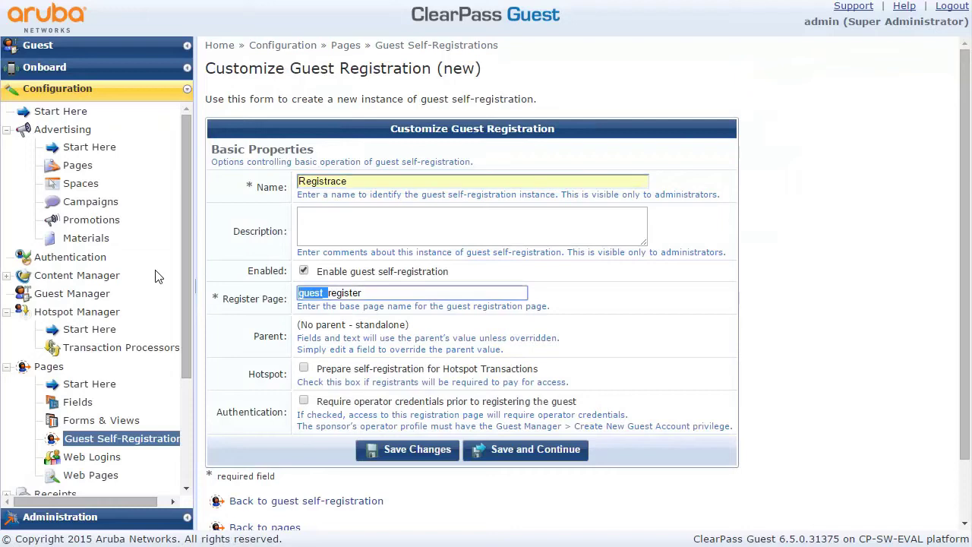
pyautogui.press('BackSpace')
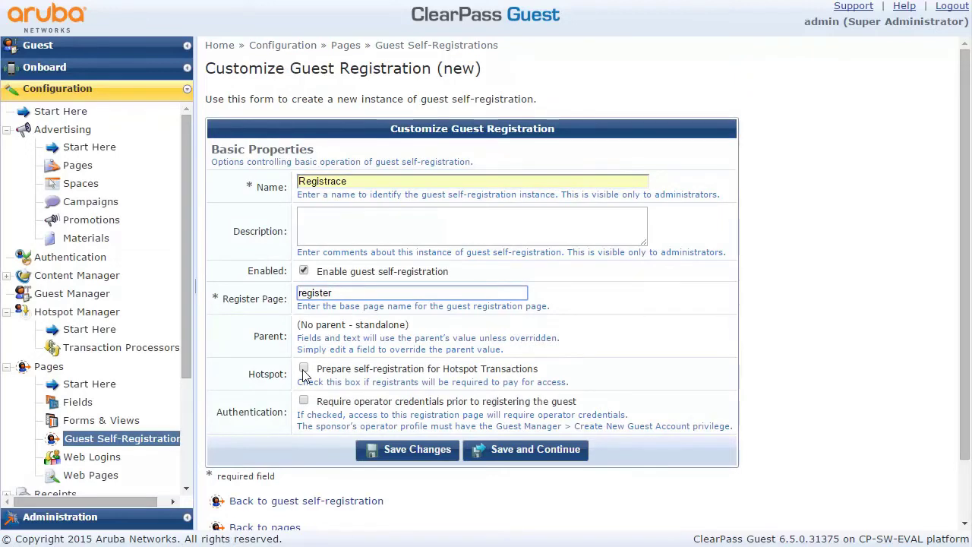
pyautogui.click(499, 451)
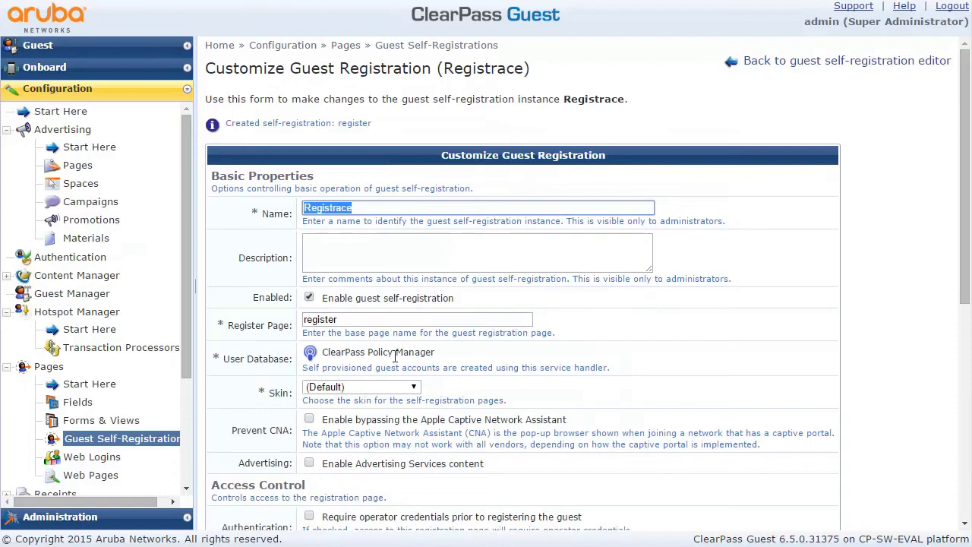
# Choose Galleria Skin, enable the Apple CNA bypass option, and save the basic properties
pyautogui.click(378, 389)
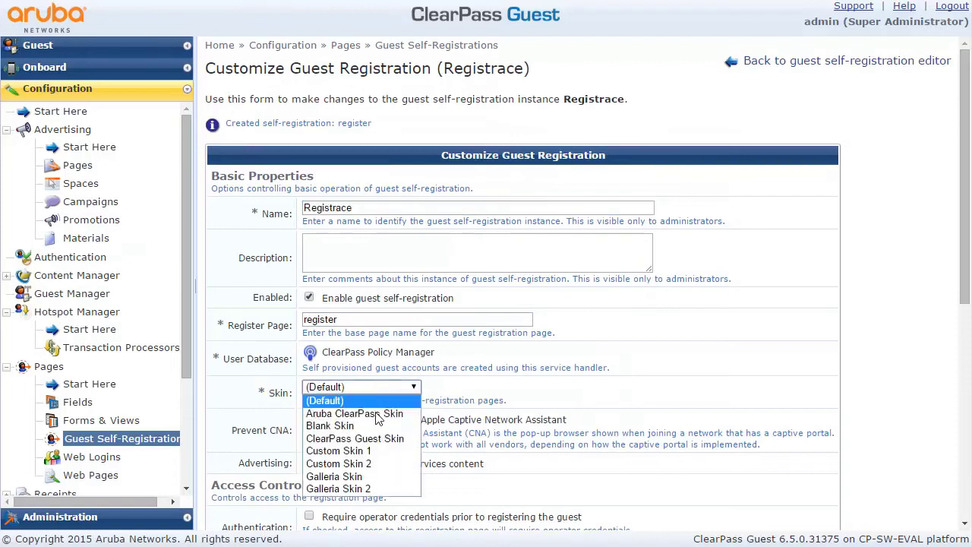
pyautogui.click(375, 476)
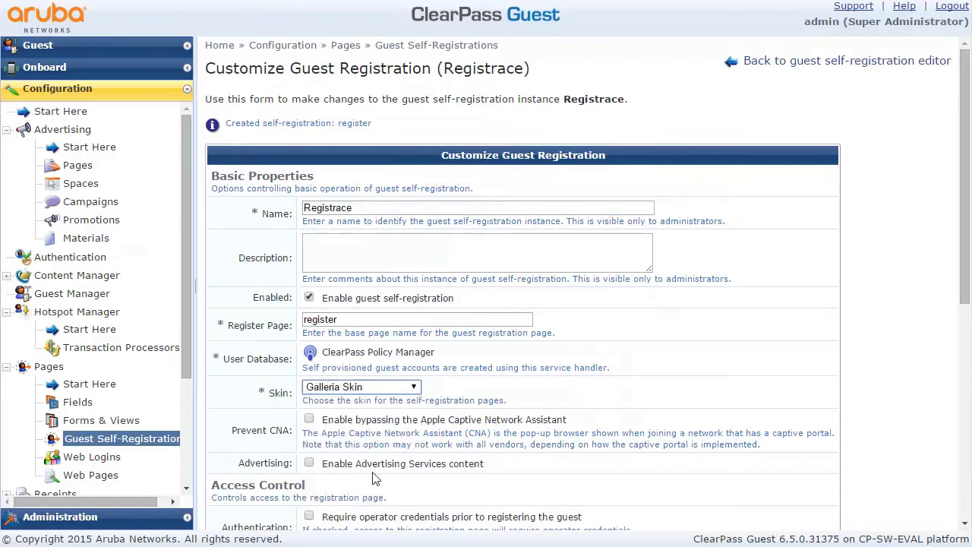
pyautogui.click(308, 421)
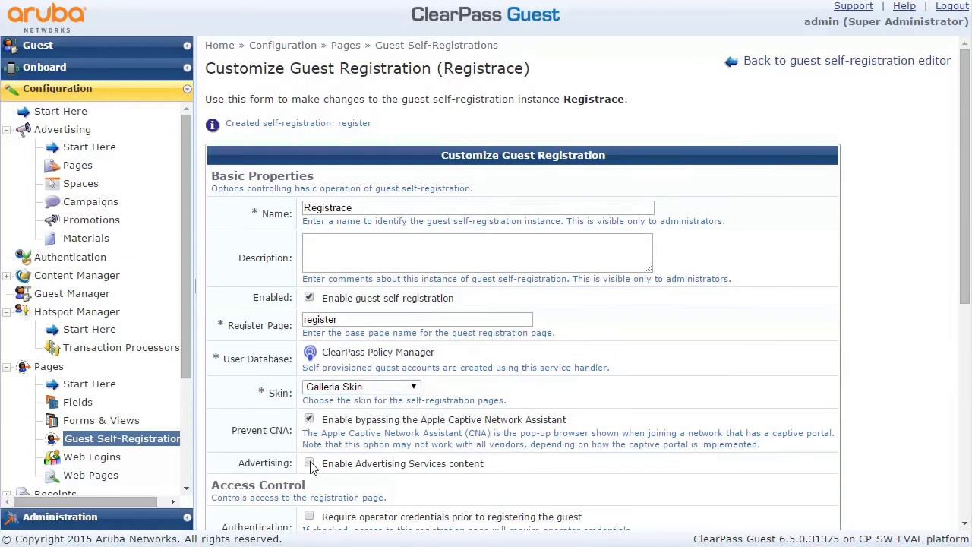
pyautogui.moveTo(965, 304); pyautogui.dragTo(939, 461)
pyautogui.scroll(-1, 939, 460)
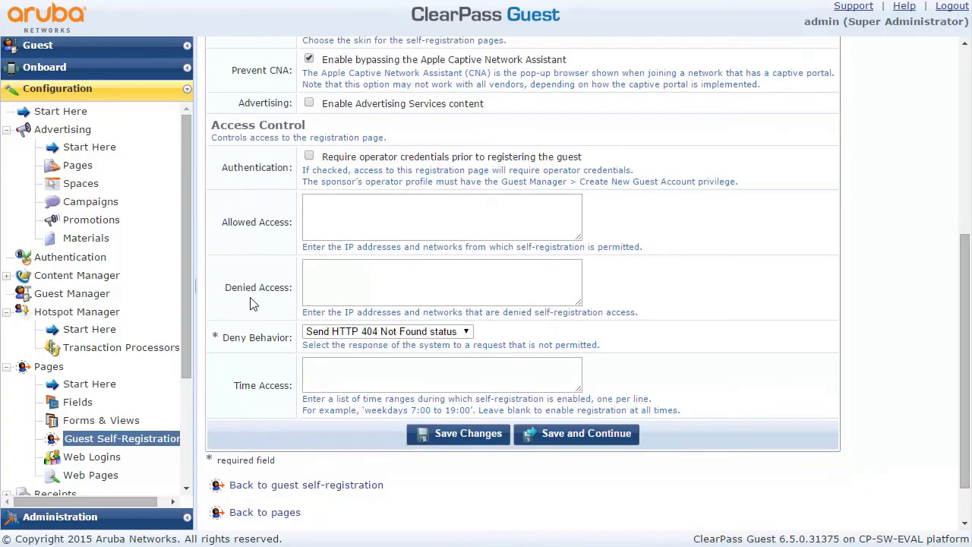
pyautogui.click(598, 433)
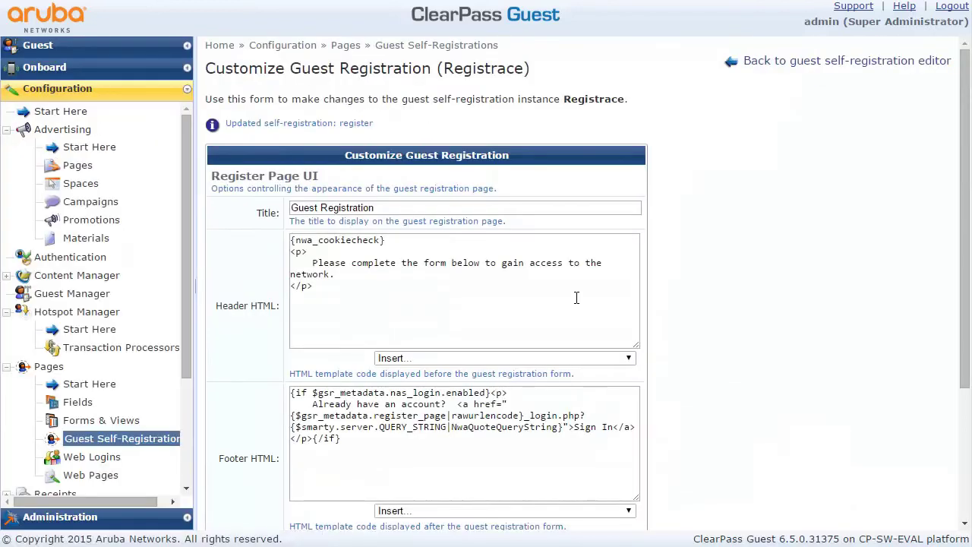
# Save the Register Page UI, Receipt Page UI and Receipt Actions steps with their defaults
pyautogui.scroll(-1, 953, 383)
pyautogui.scroll(-2, 953, 383)
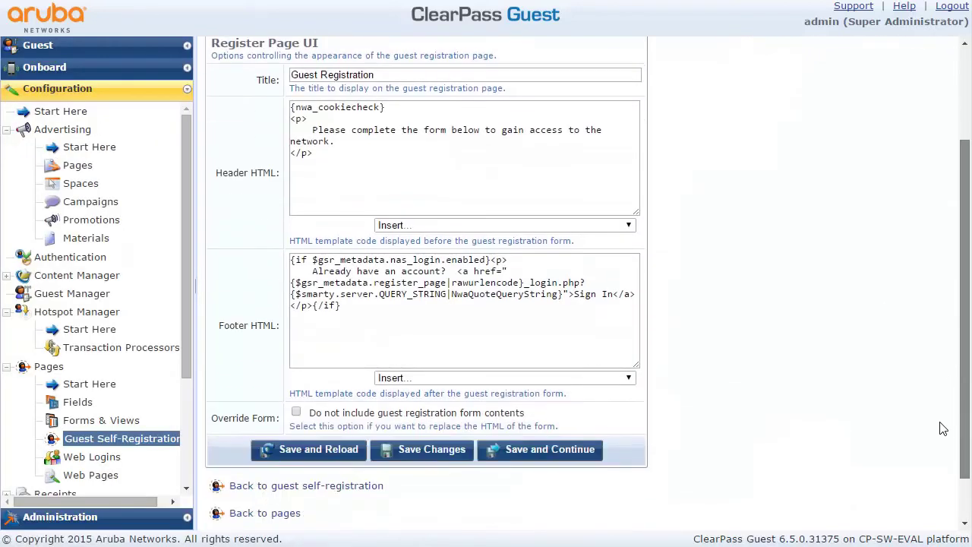
pyautogui.click(509, 449)
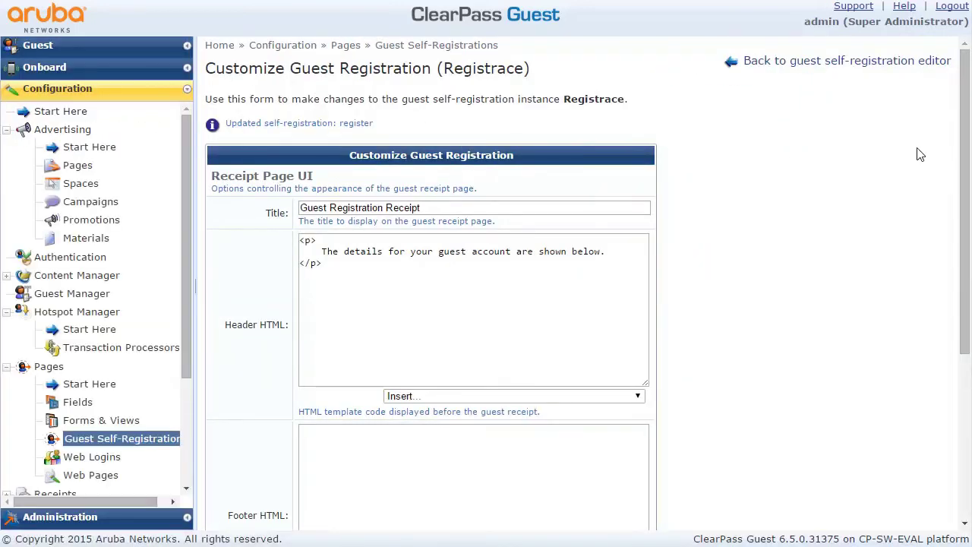
pyautogui.moveTo(962, 131); pyautogui.dragTo(963, 297)
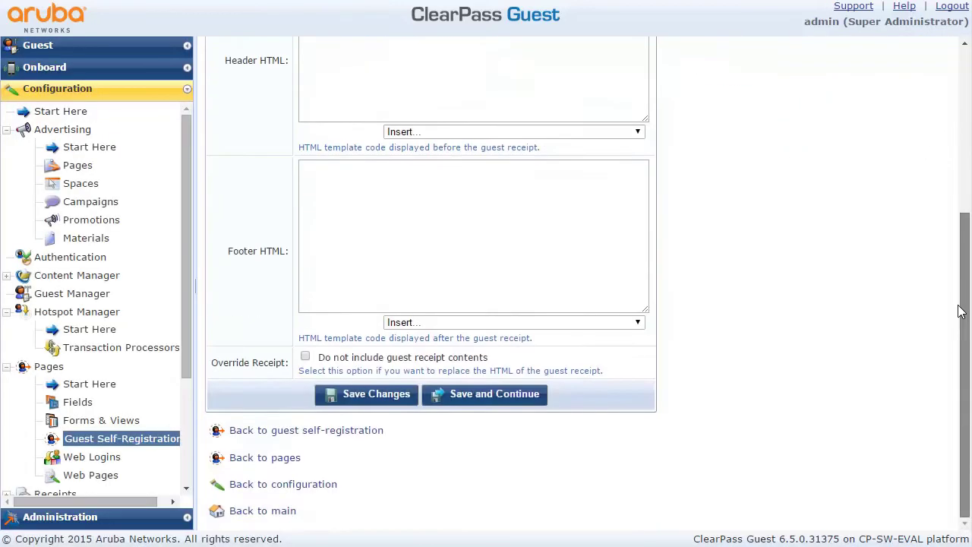
pyautogui.click(464, 396)
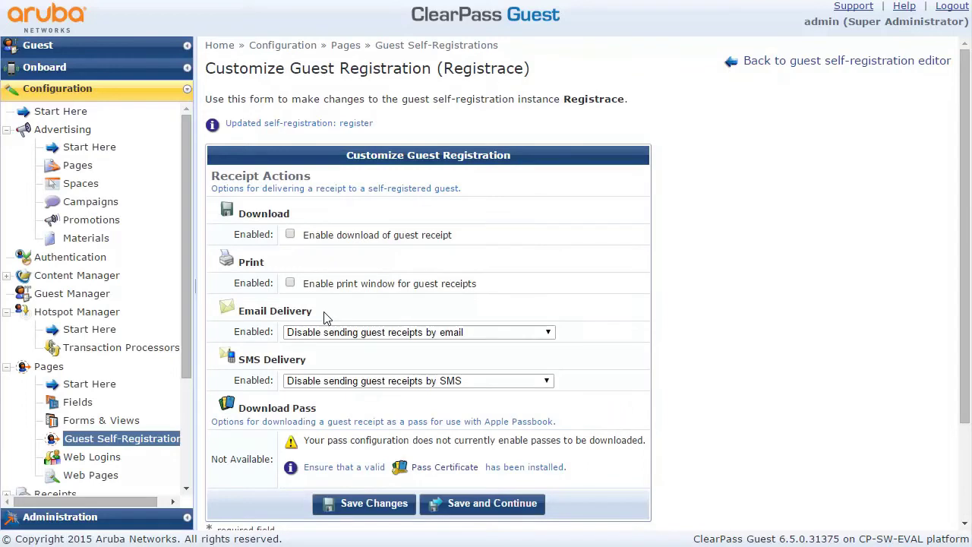
pyautogui.click(490, 508)
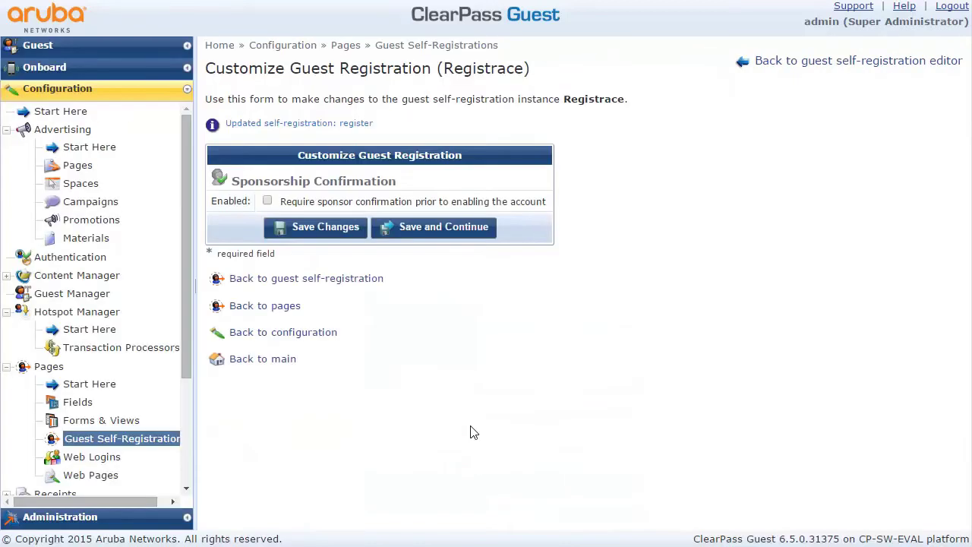
pyautogui.click(420, 228)
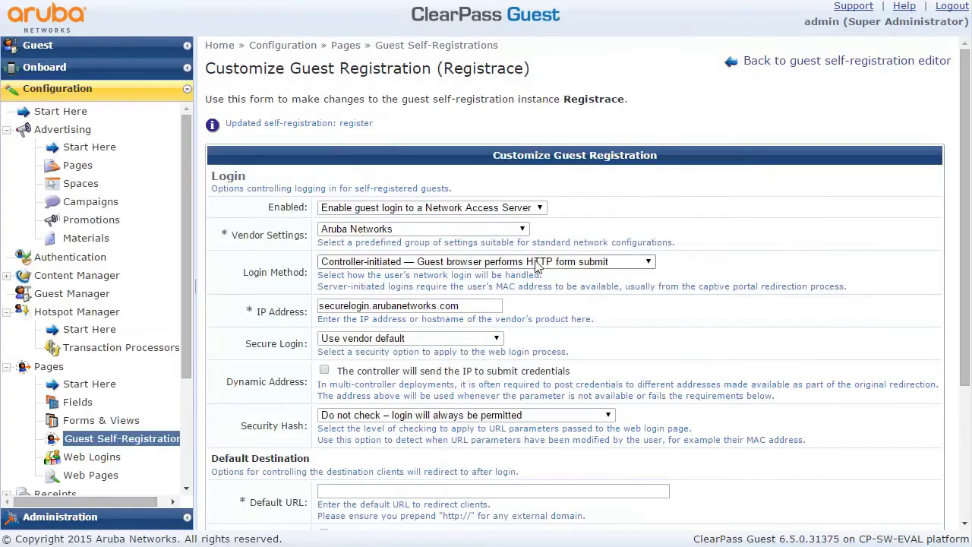
pyautogui.moveTo(963, 307); pyautogui.dragTo(960, 432)
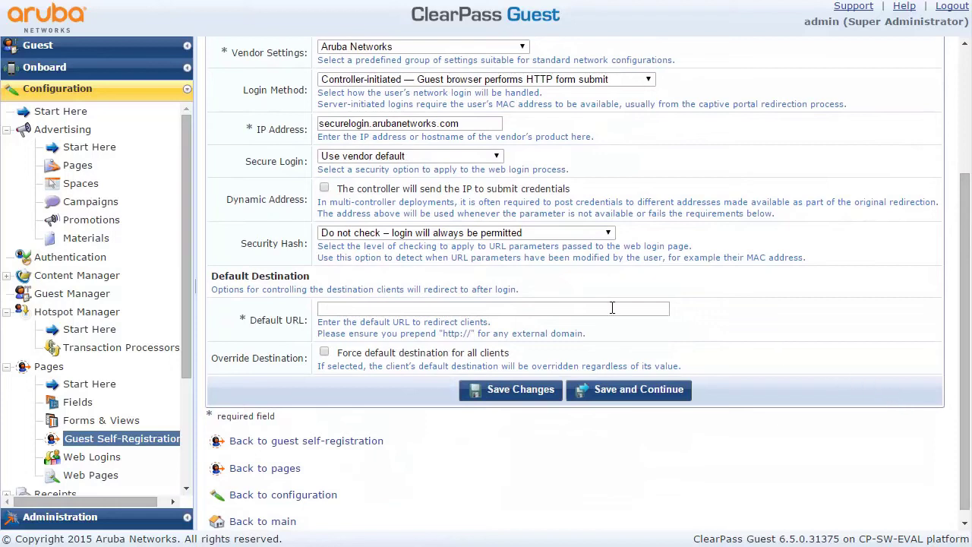
pyautogui.click(340, 303)
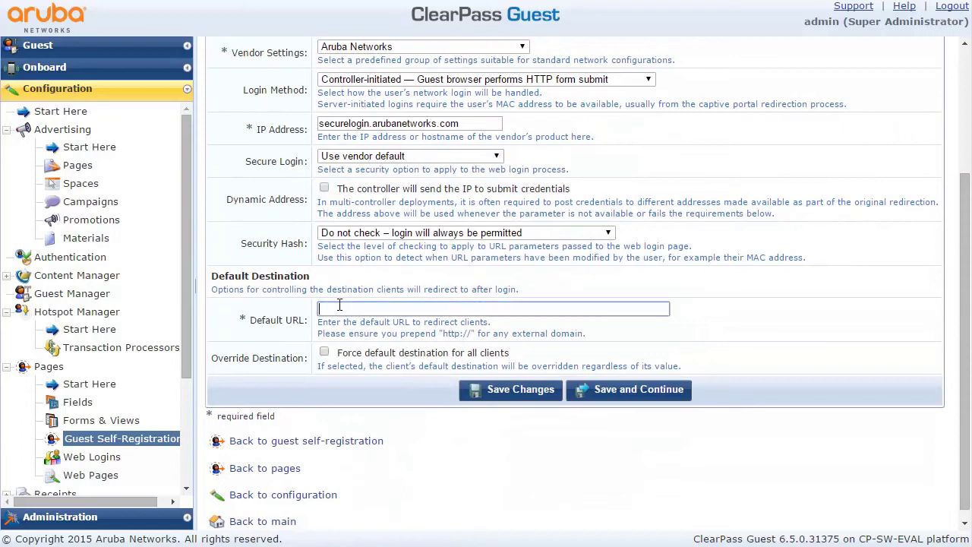
pyautogui.write('ht')
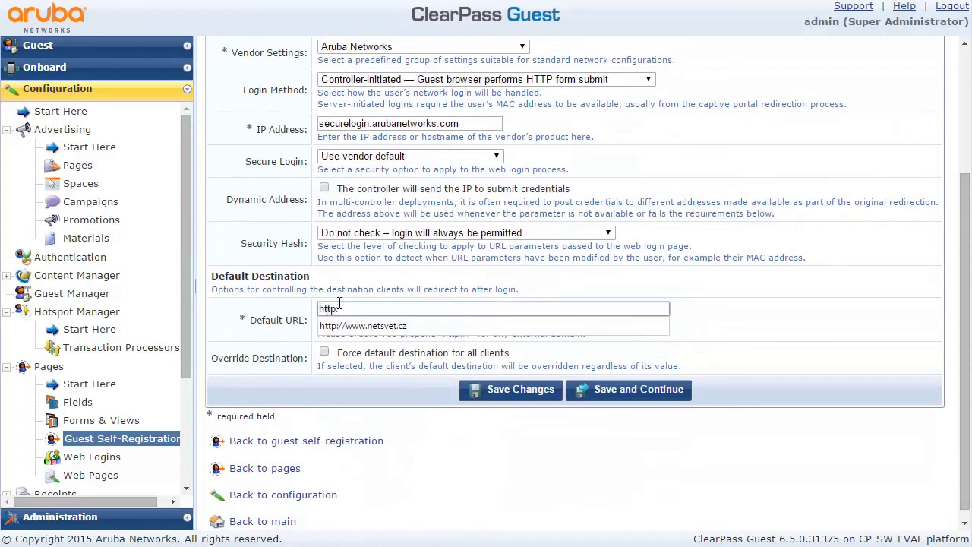
pyautogui.write('tp')
pyautogui.press('Down')
pyautogui.press('Return')
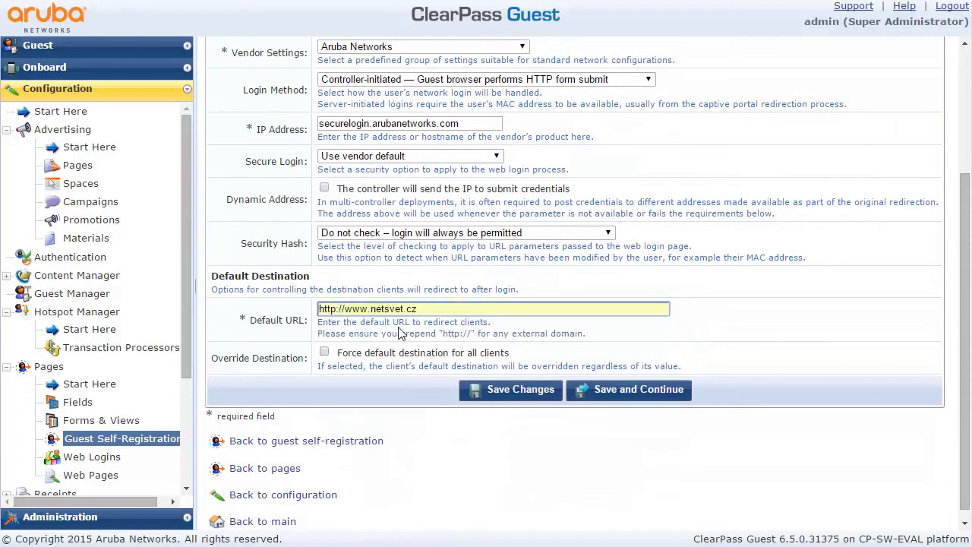
pyautogui.click(613, 392)
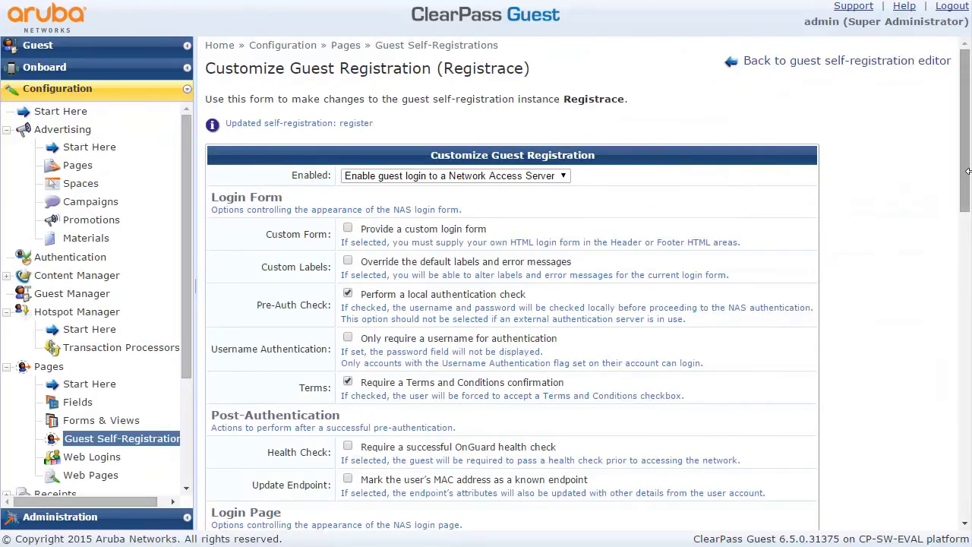
# Review the Login Form settings, keeping the 'Please wait' message and 0-second login delay
pyautogui.moveTo(967, 189); pyautogui.dragTo(903, 467)
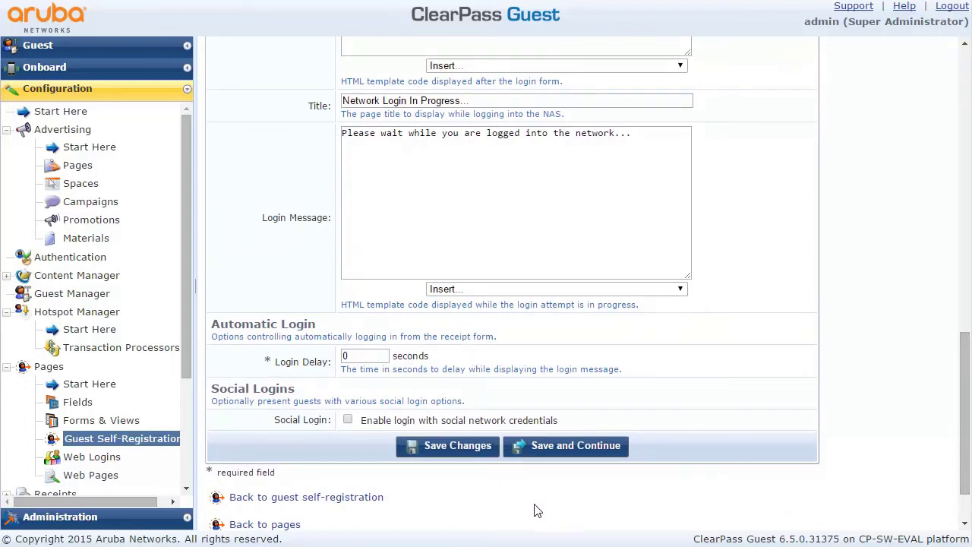
# Save the Login Form, then tick 'Disable the ability to reset passwords' and save the portal
pyautogui.click(559, 449)
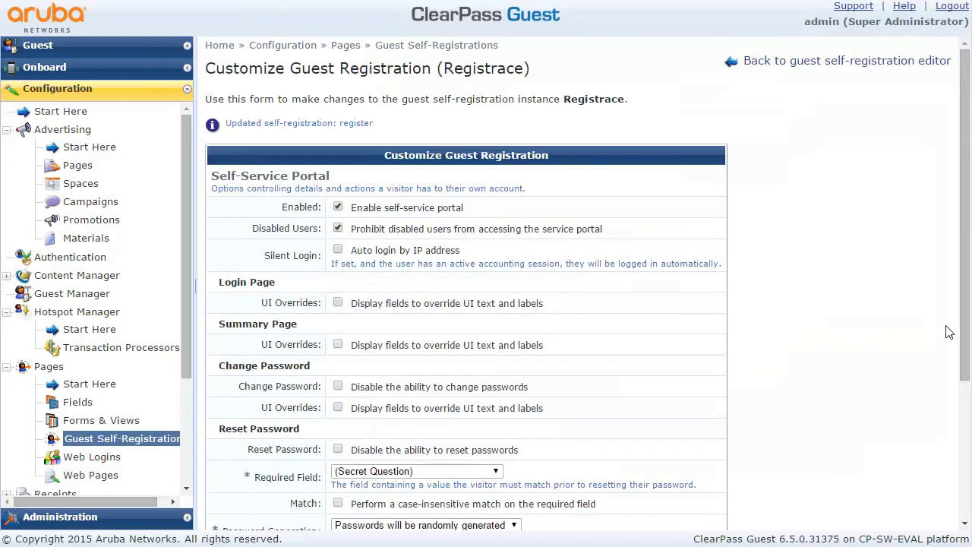
pyautogui.scroll(-2, 963, 442)
pyautogui.scroll(-1, 964, 443)
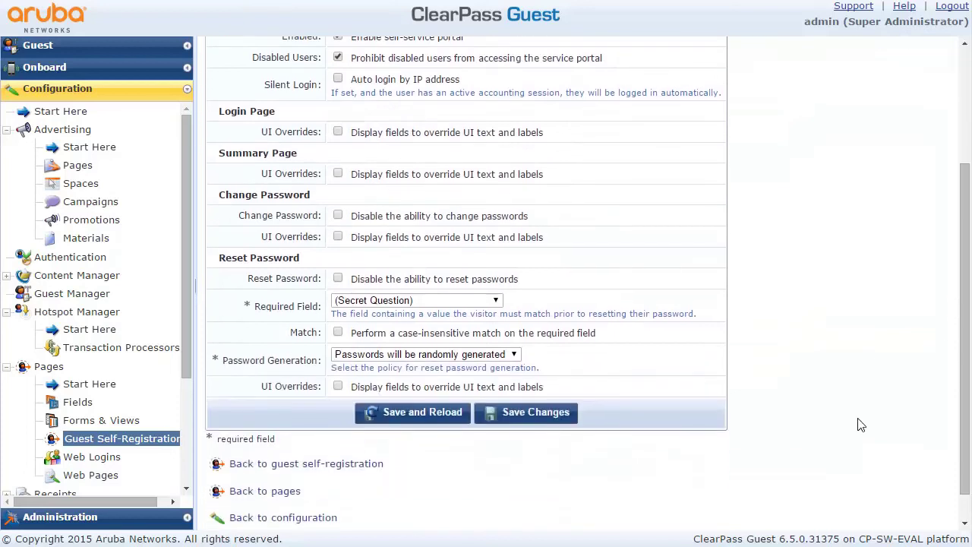
pyautogui.click(339, 280)
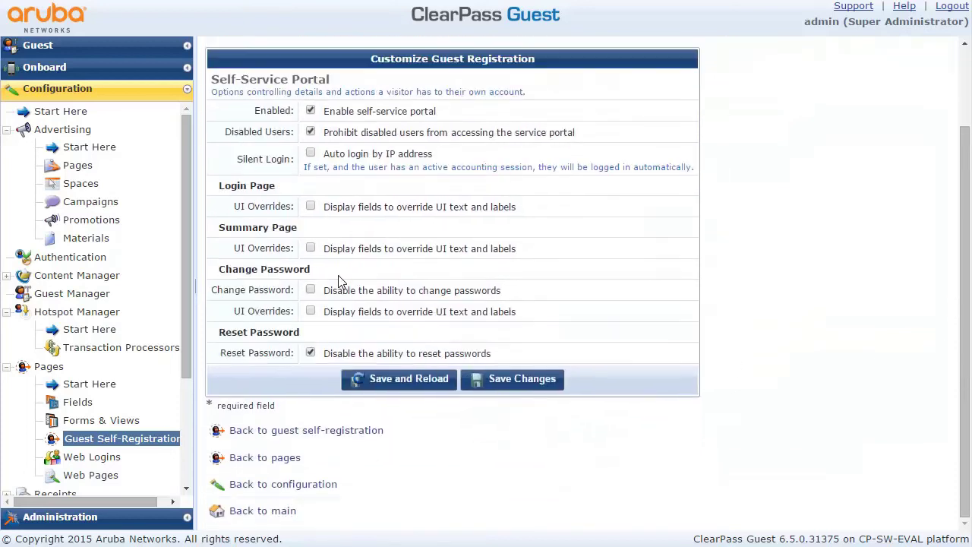
pyautogui.click(516, 386)
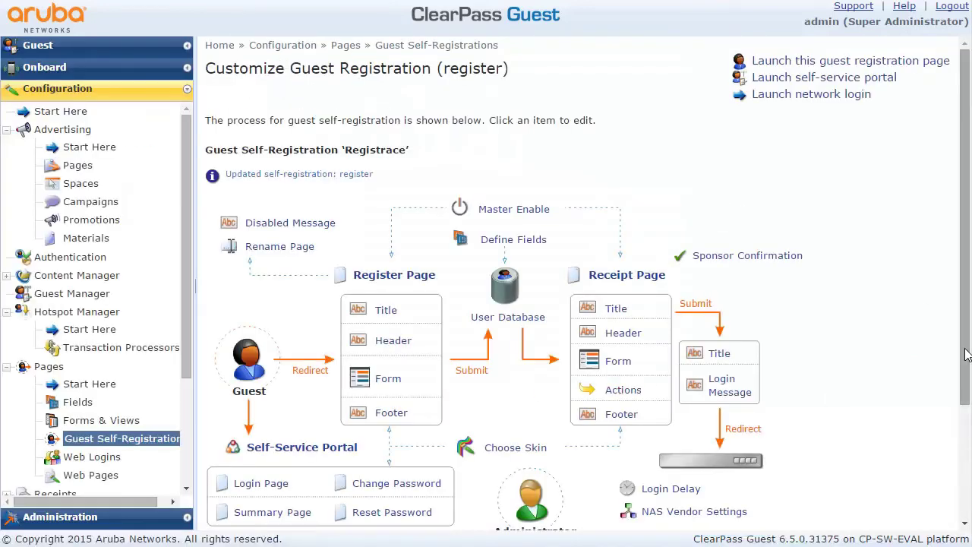
# Scroll through the Registrace self-registration flow diagram to review it
pyautogui.moveTo(966, 356); pyautogui.dragTo(964, 405)
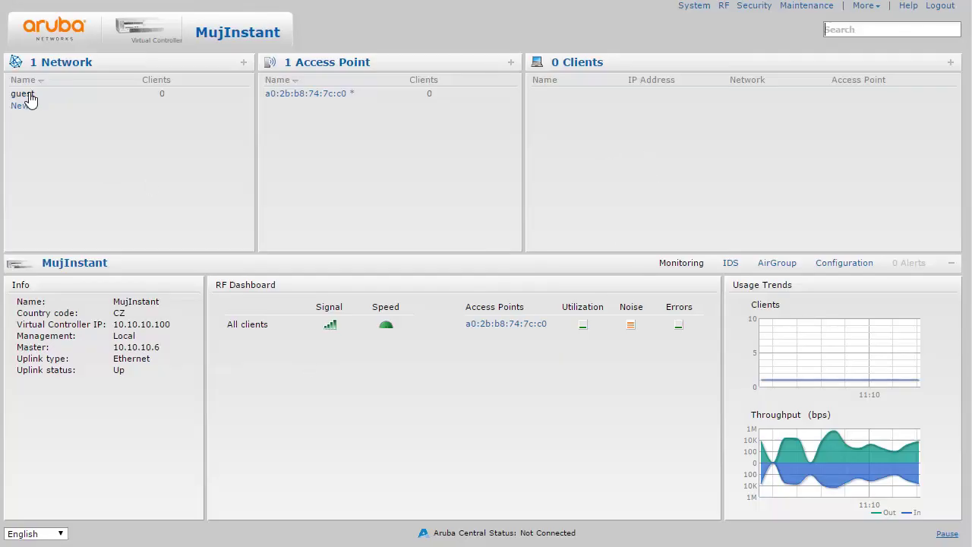
# Change the ClearPass_guest external captive portal URL from /login.php to /register.php and apply
pyautogui.click(755, 6)
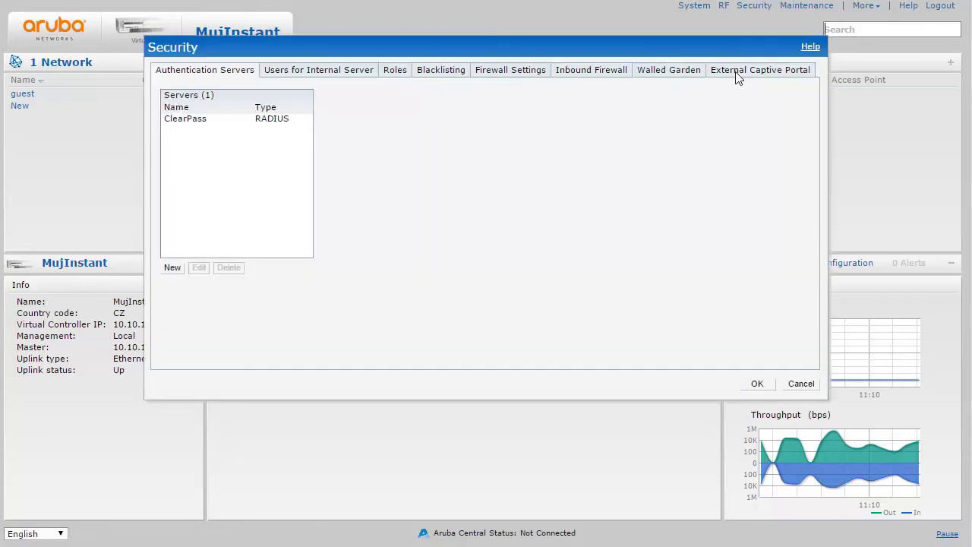
pyautogui.click(737, 73)
pyautogui.click(187, 133)
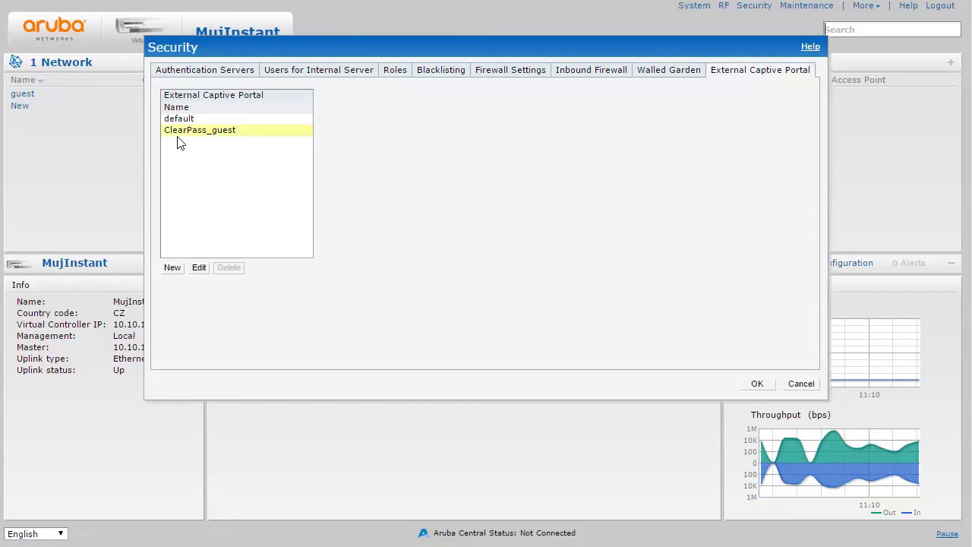
pyautogui.click(199, 270)
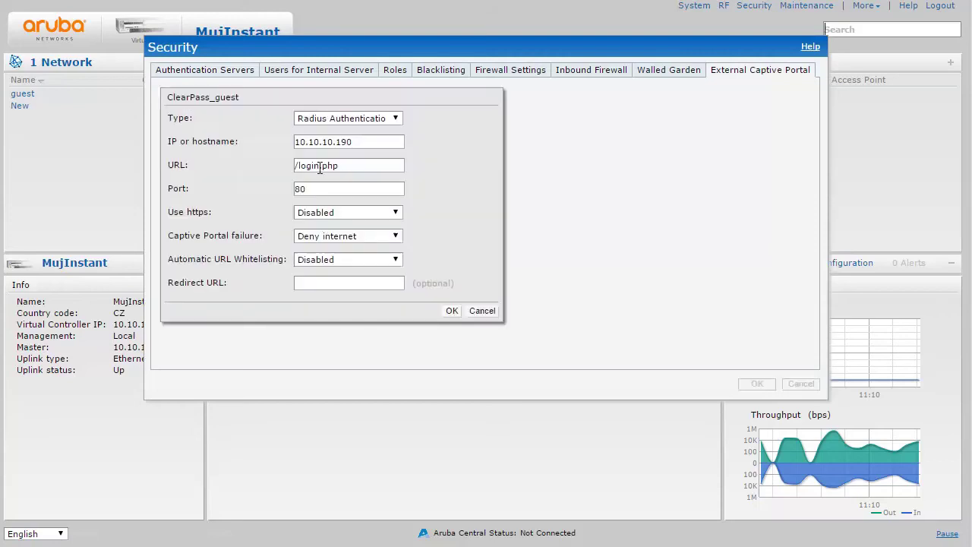
pyautogui.moveTo(320, 166); pyautogui.dragTo(300, 169)
pyautogui.write('gue')
pyautogui.press('BackSpace')
pyautogui.press('BackSpace')
pyautogui.press('BackSpace')
pyautogui.write('register')
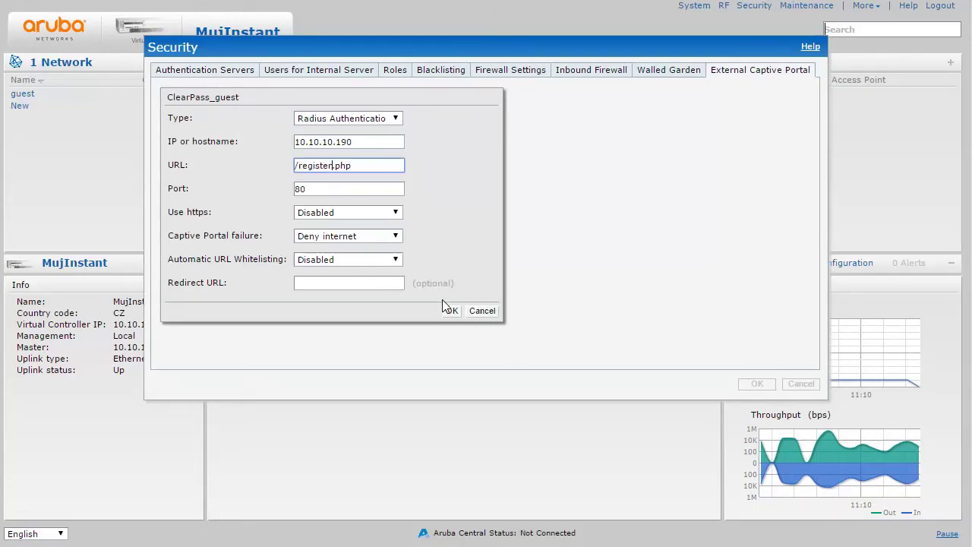
pyautogui.click(448, 310)
pyautogui.click(759, 385)
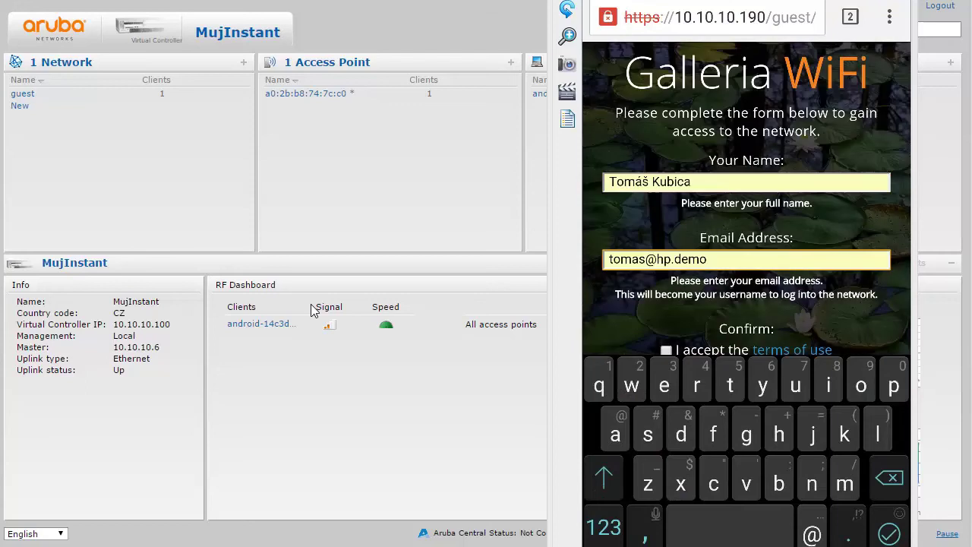
# Scroll down the Galleria WiFi registration form and accept the terms of use
pyautogui.scroll(-3, 746, 198)
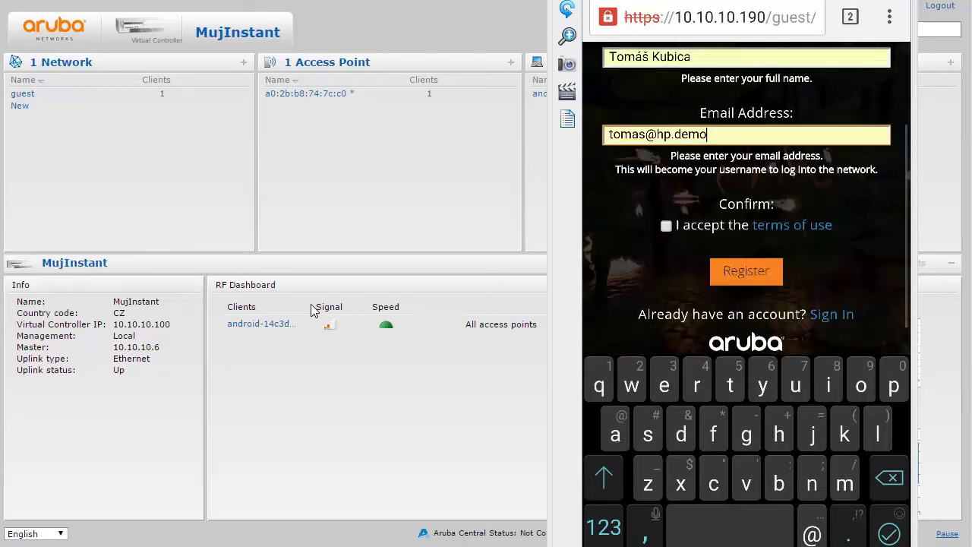
pyautogui.click(666, 225)
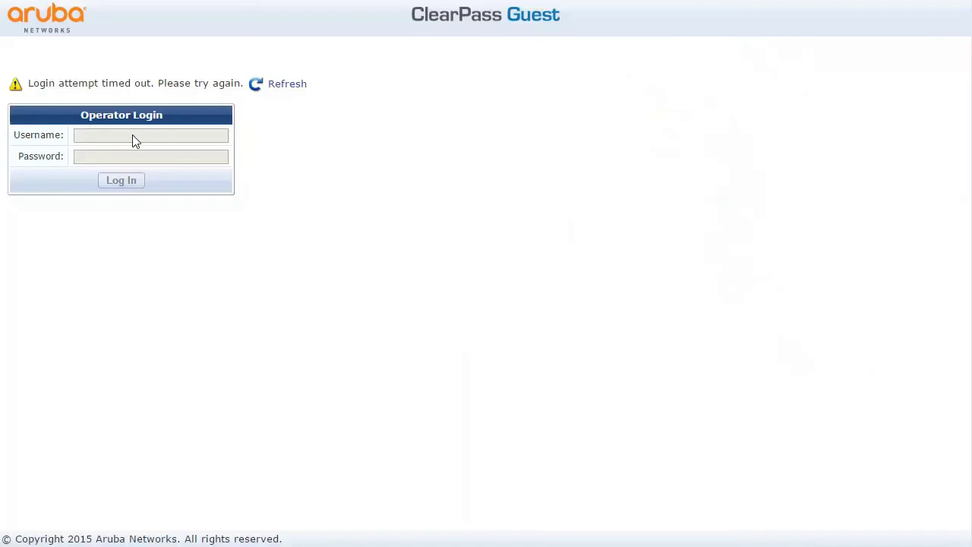
# Sign back in to ClearPass Guest as admin and select the new guest in Manage Accounts
pyautogui.click(288, 85)
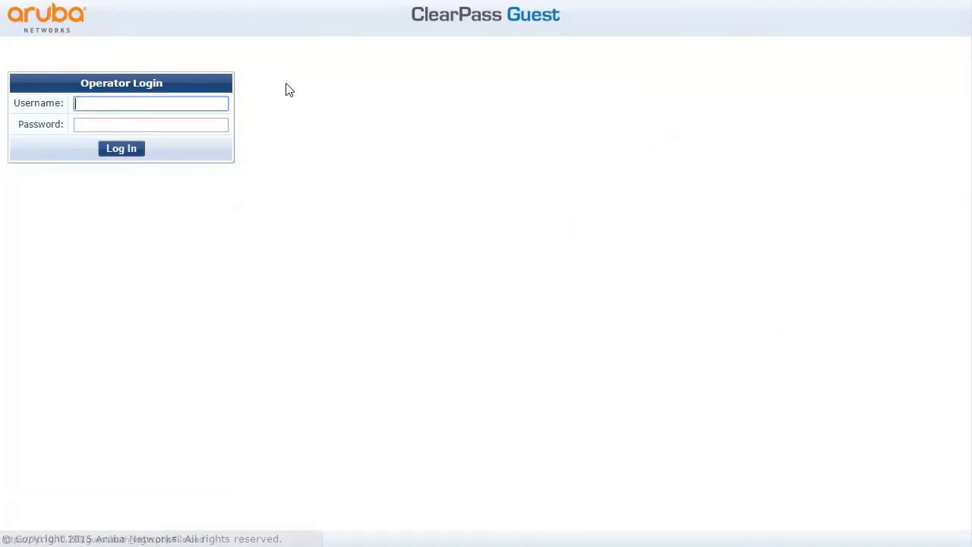
pyautogui.write('admin')
pyautogui.press('Tab')
pyautogui.write('********')
pyautogui.press('Return')
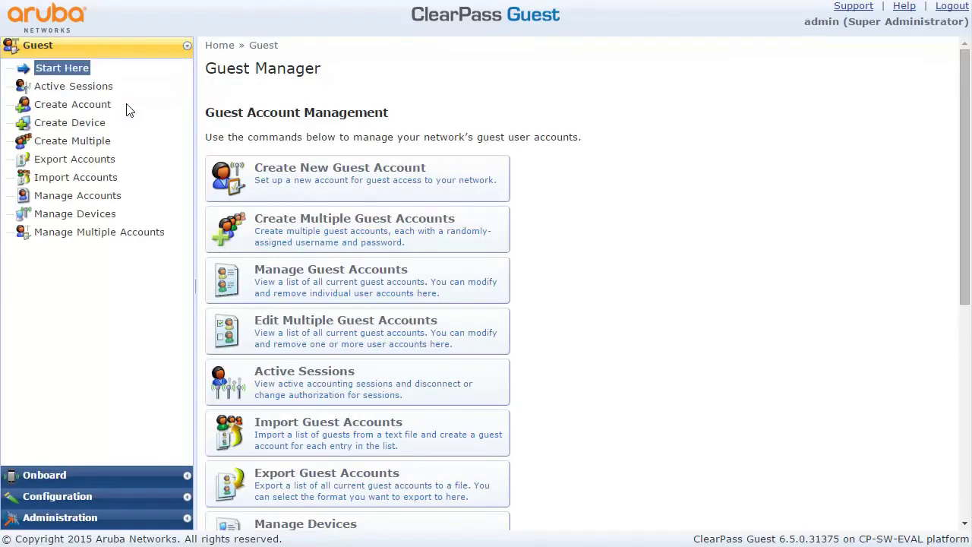
pyautogui.click(106, 202)
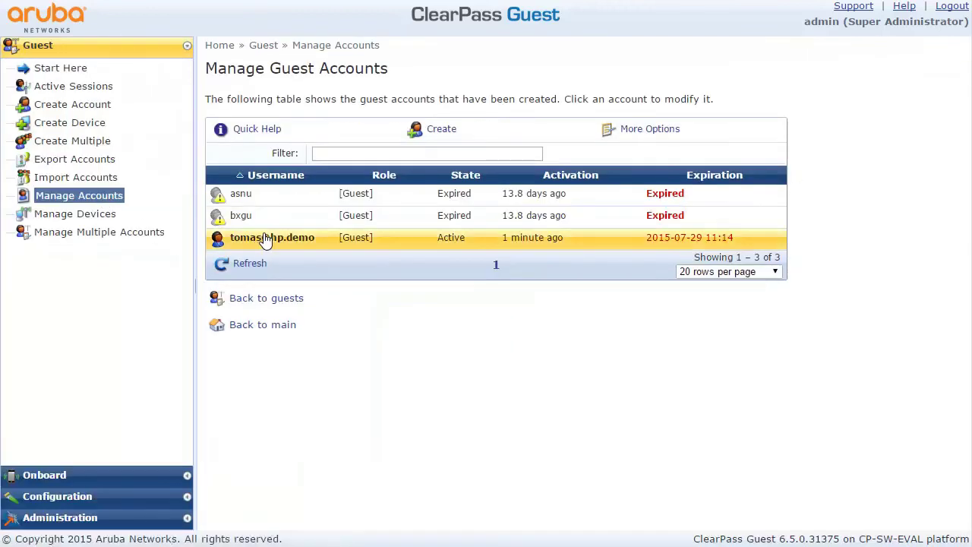
pyautogui.click(260, 239)
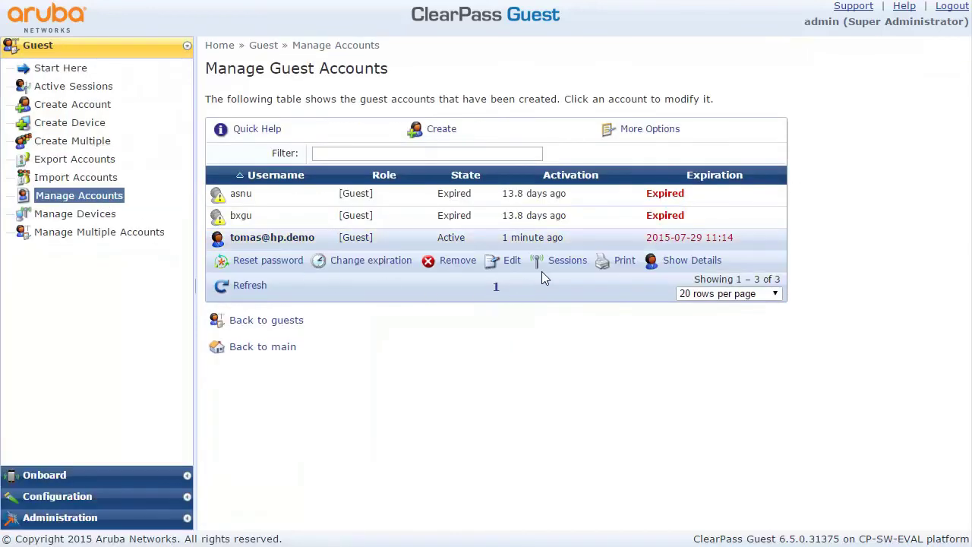
pyautogui.click(692, 261)
pyautogui.scroll(-10, 647, 380)
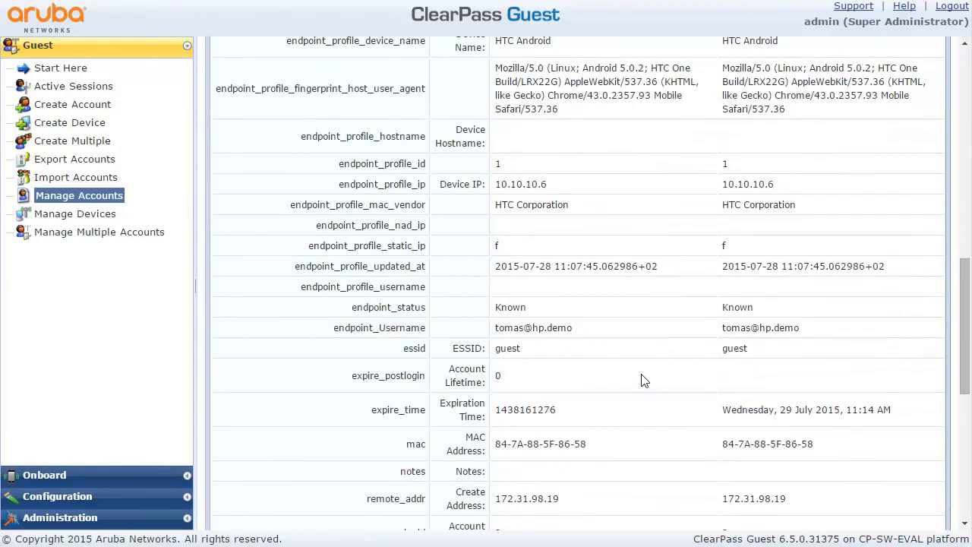
pyautogui.moveTo(494, 203); pyautogui.dragTo(589, 199)
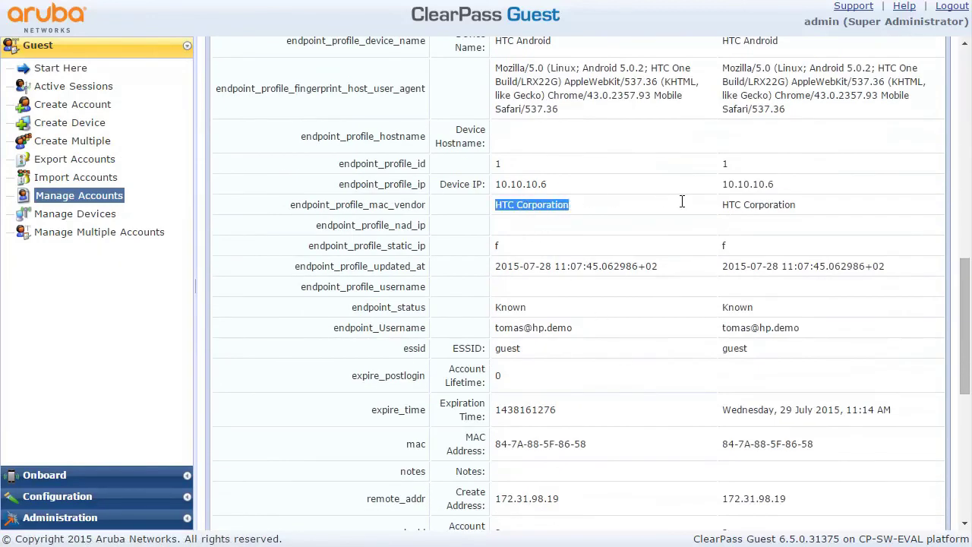
pyautogui.scroll(-4, 616, 331)
pyautogui.scroll(-3, 616, 332)
pyautogui.scroll(10, 616, 331)
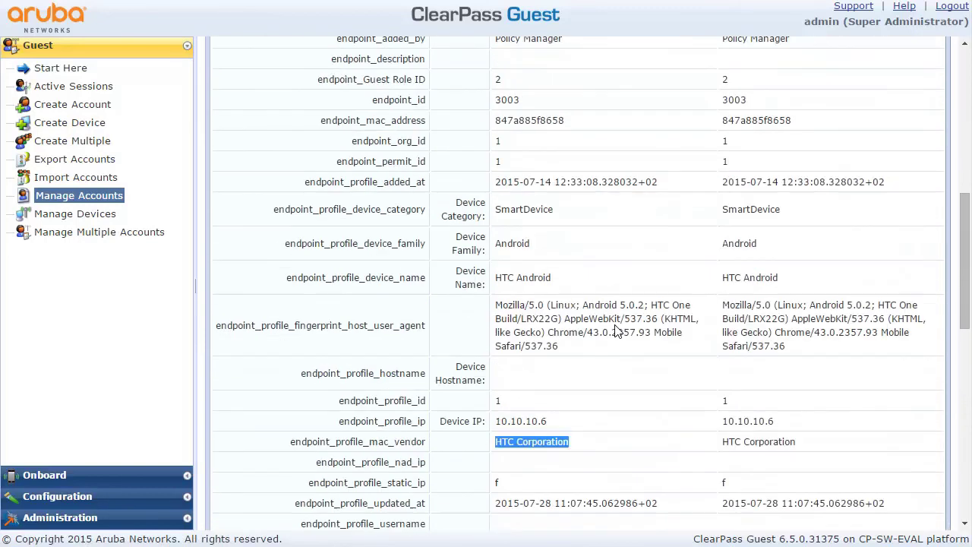
pyautogui.moveTo(550, 280); pyautogui.dragTo(490, 278)
pyautogui.click(492, 277)
pyautogui.doubleClick(514, 203)
pyautogui.click(512, 221)
pyautogui.scroll(6, 514, 234)
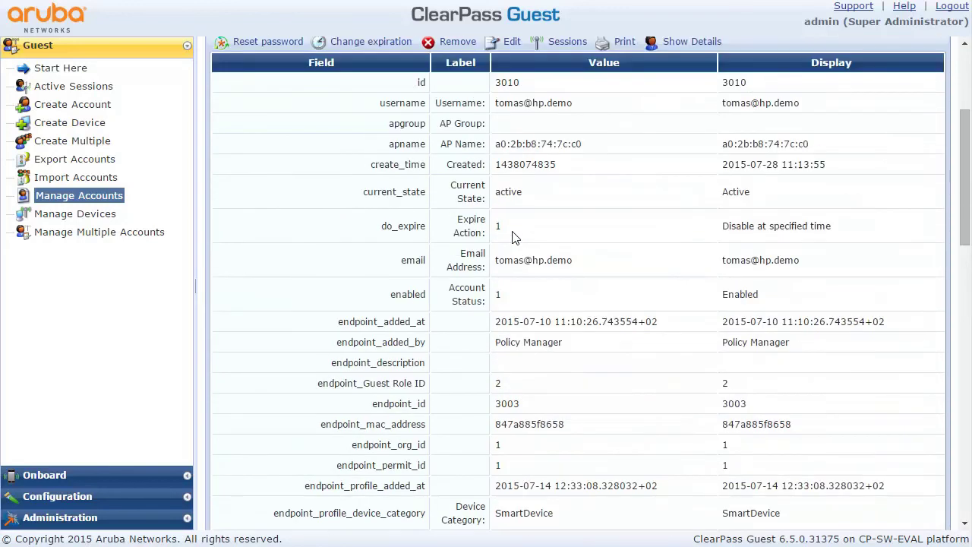
pyautogui.scroll(2, 513, 236)
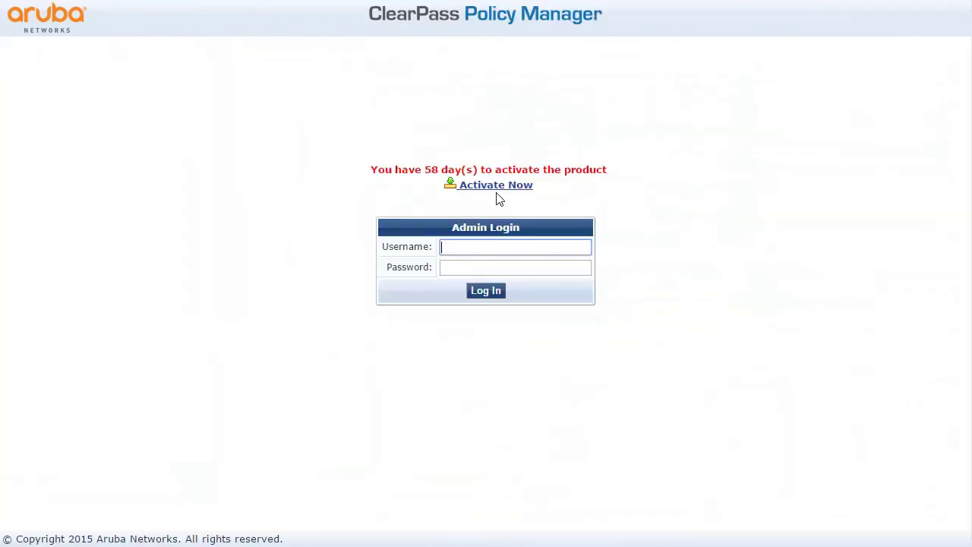
# Log in to Policy Manager as admin with the admin password and open Monitoring > Access Tracker
pyautogui.write('admin')
pyautogui.press('Tab')
pyautogui.write('admin')
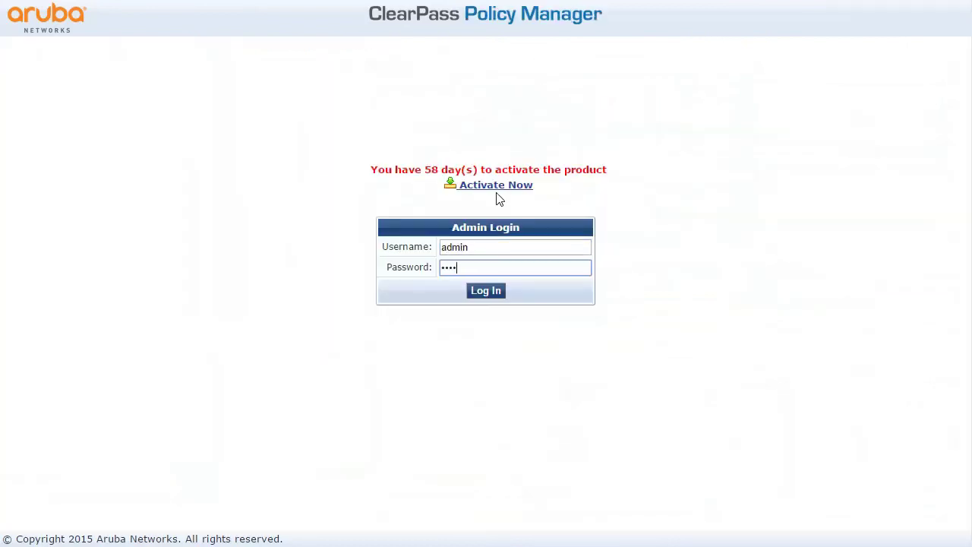
pyautogui.write('123')
pyautogui.press('Return')
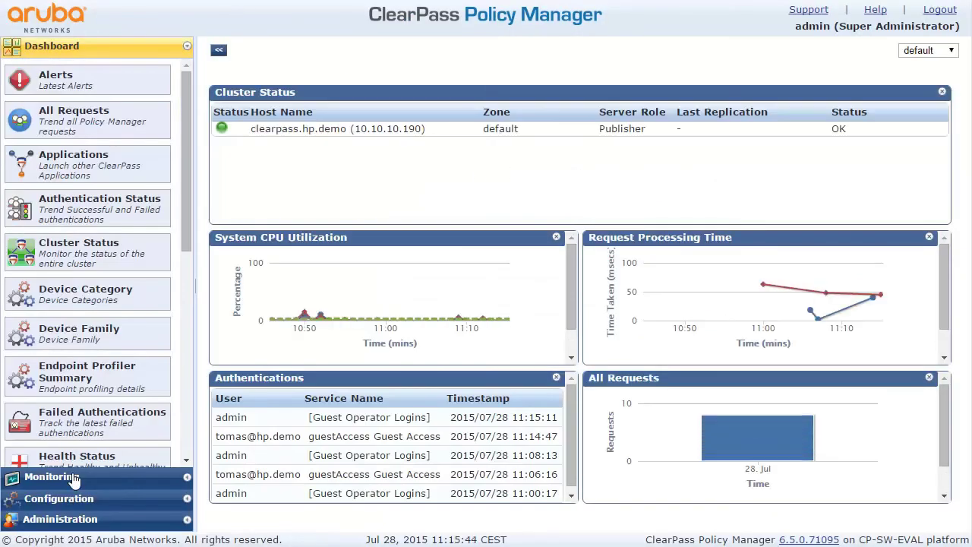
pyautogui.click(73, 478)
pyautogui.click(72, 108)
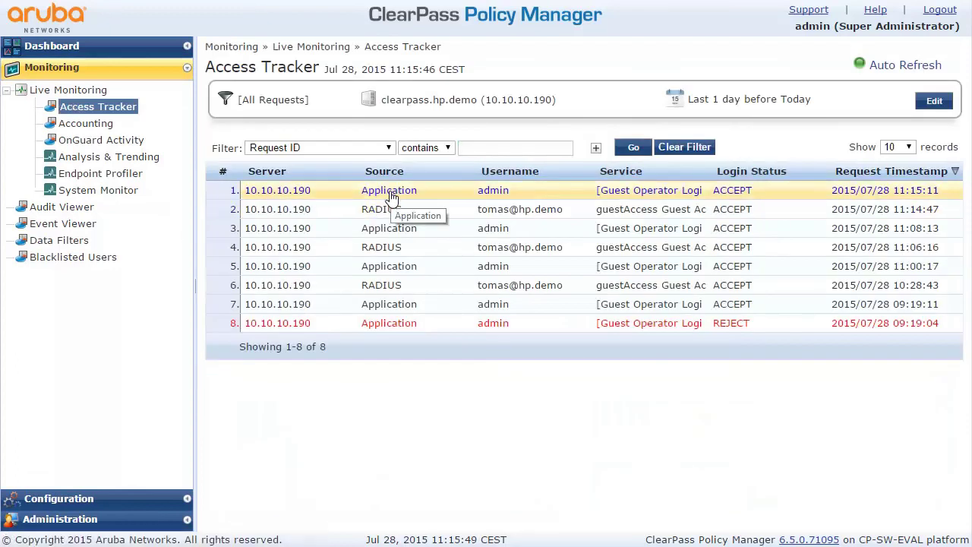